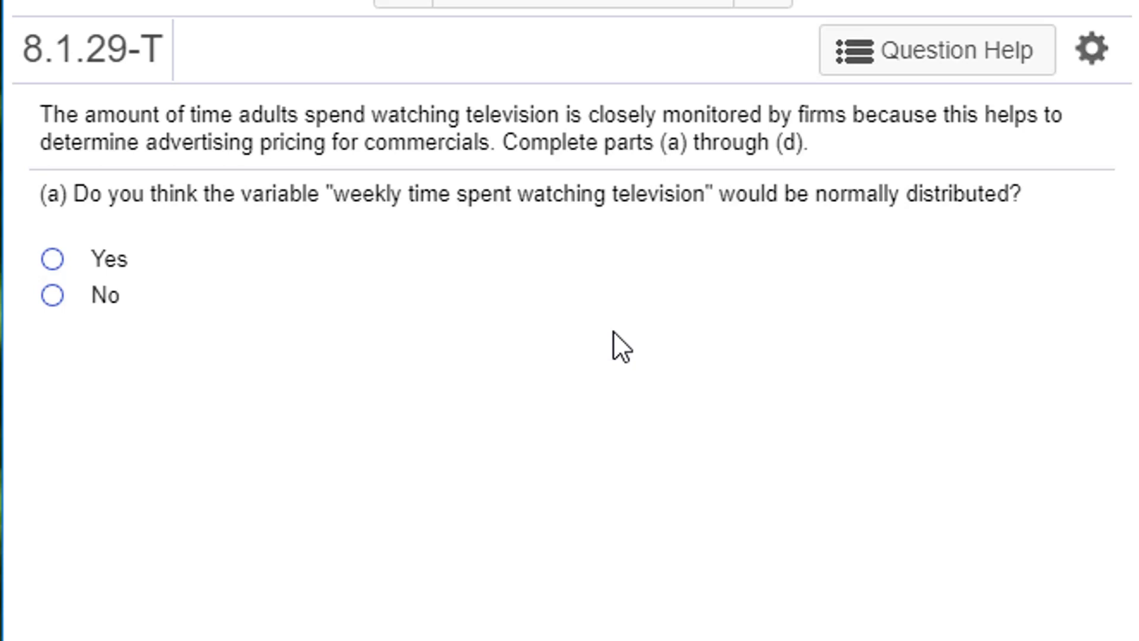
Step: Answer part (a) as No (not normal) with a skewed-right shape, checking each answer
left_click(52, 296)
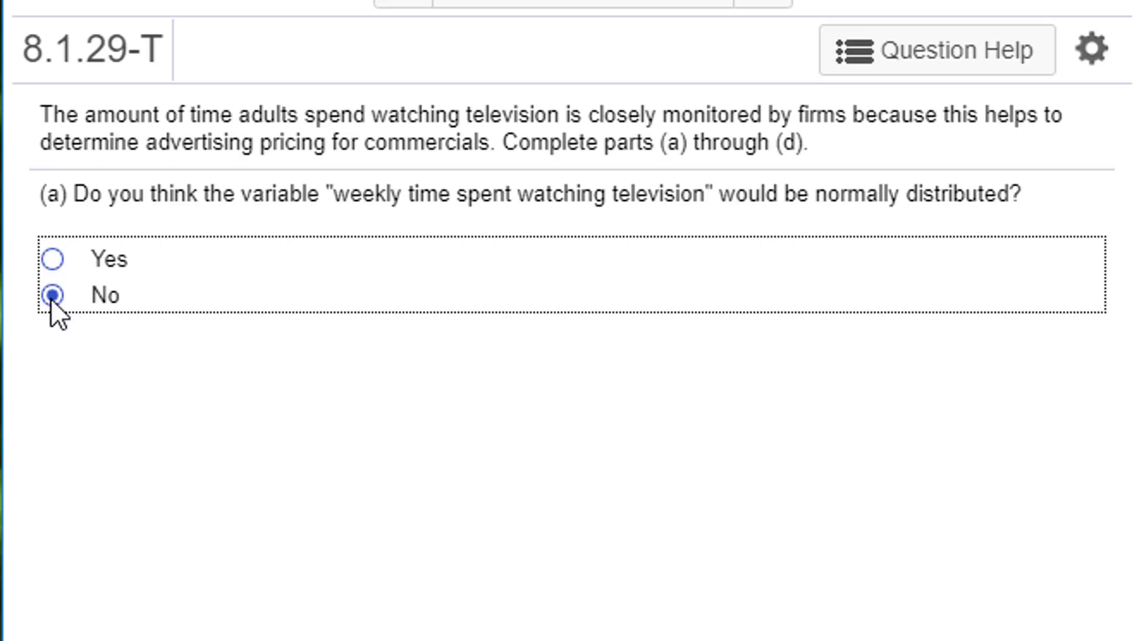
key("Return")
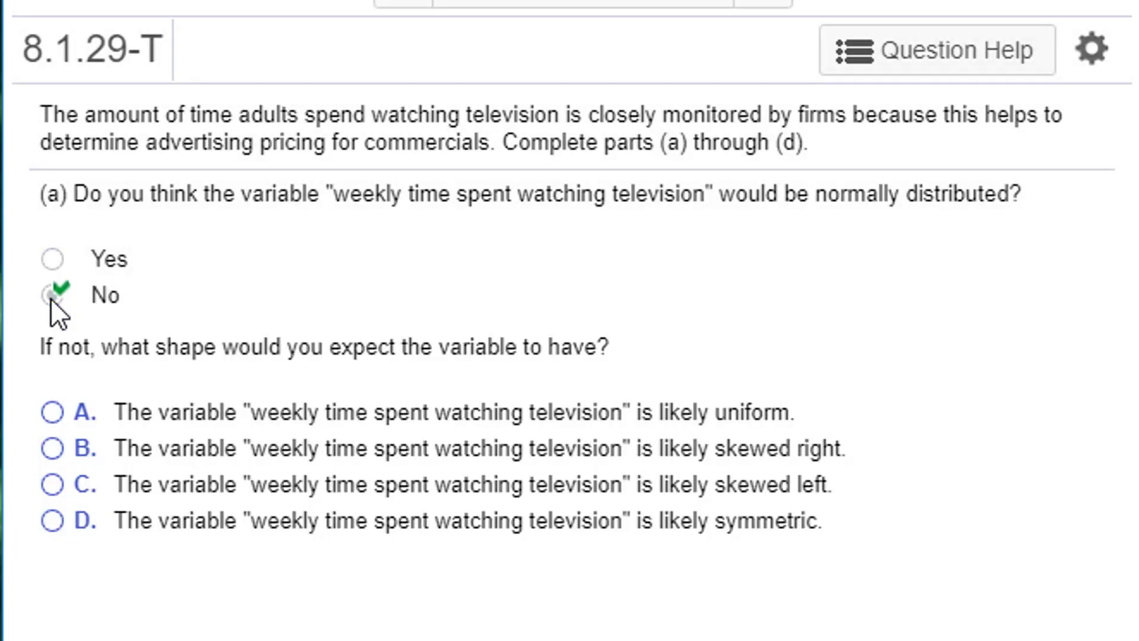
left_click(53, 448)
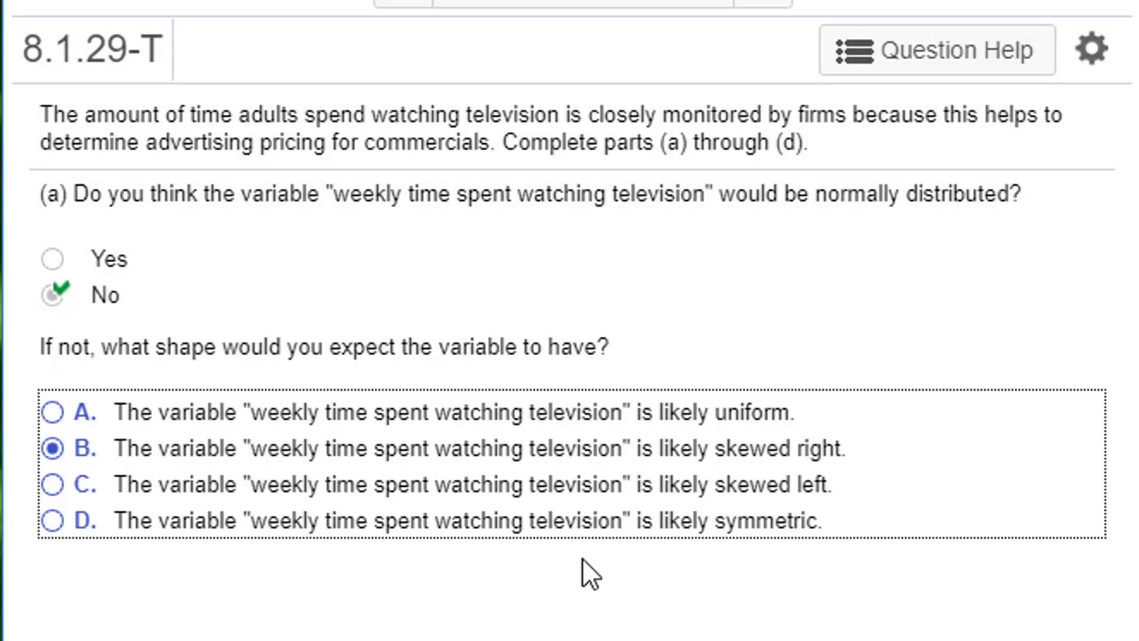
key("Return")
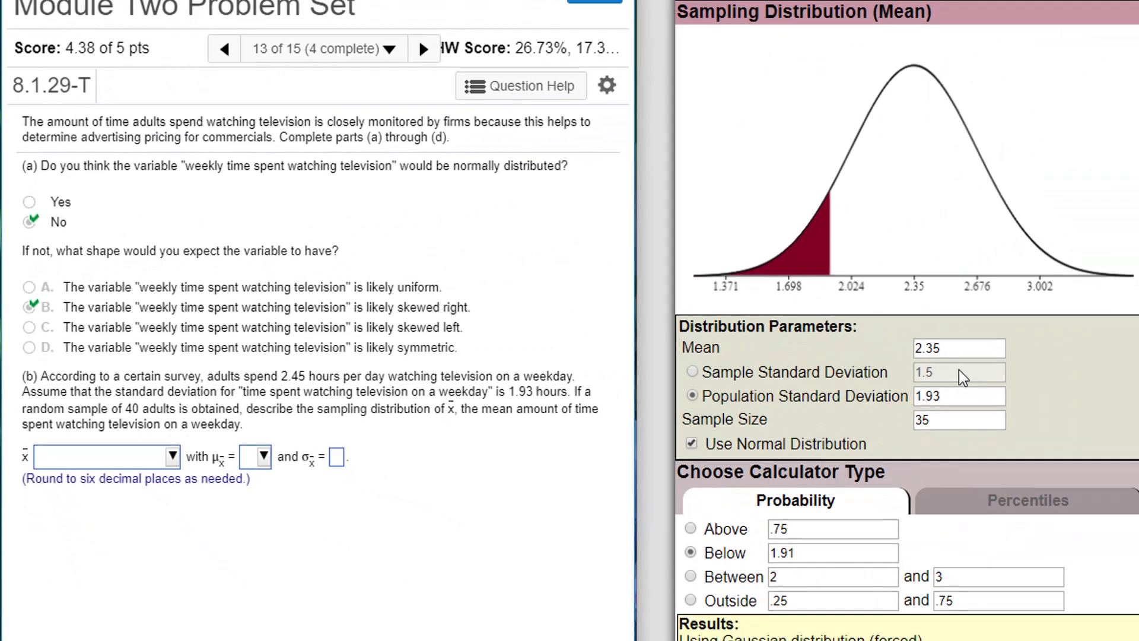
Step: Set the calculator's mean to 2.45 and sample size to 40, keeping standard deviation 1.93
double_click(861, 347)
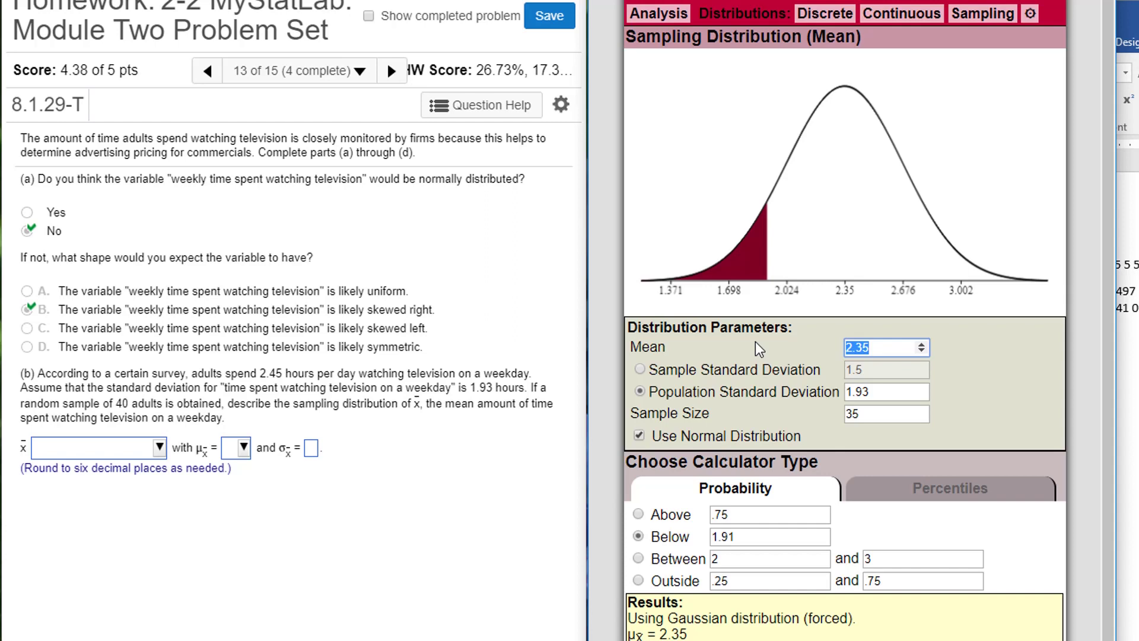
type("2.45")
key("BackSpace")
type("5")
key("Tab")
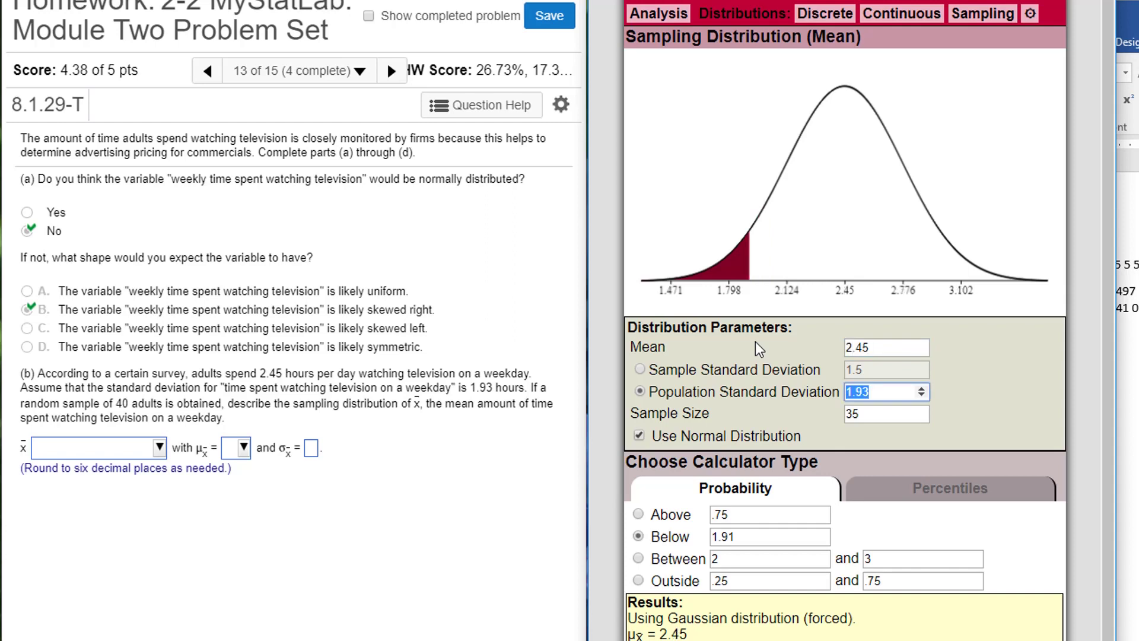
left_click(991, 405)
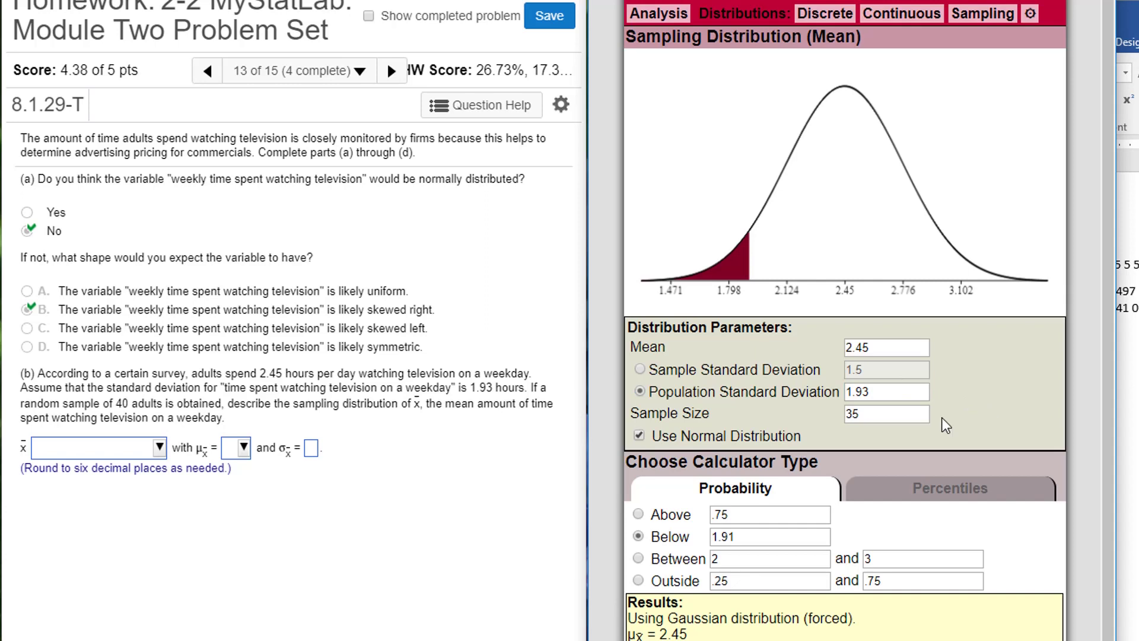
double_click(879, 414)
type("40")
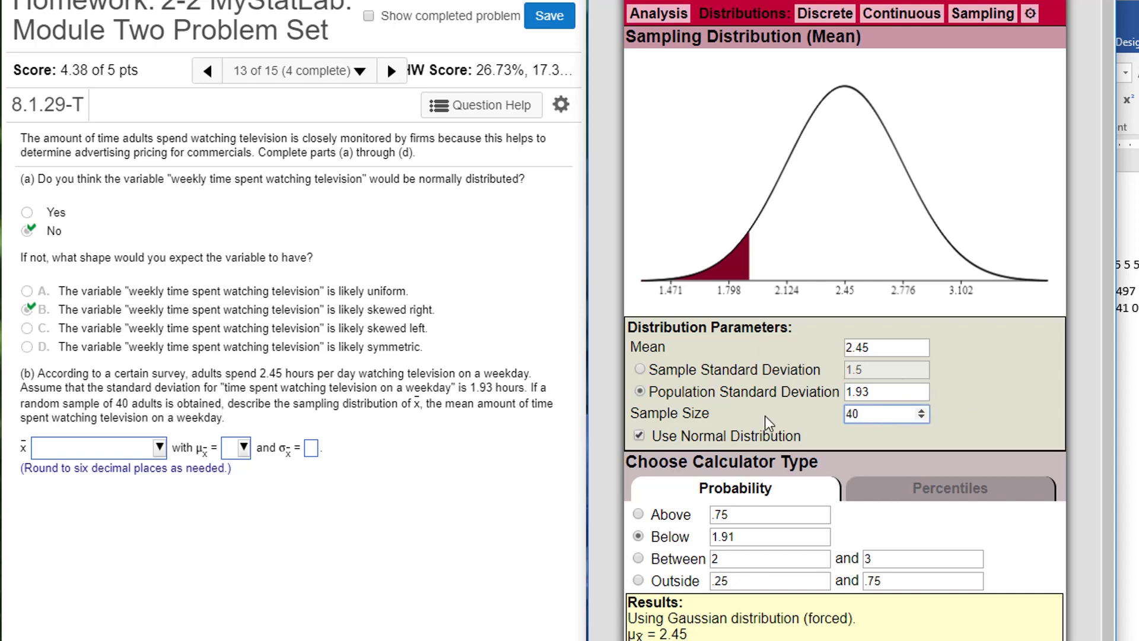
key("Tab")
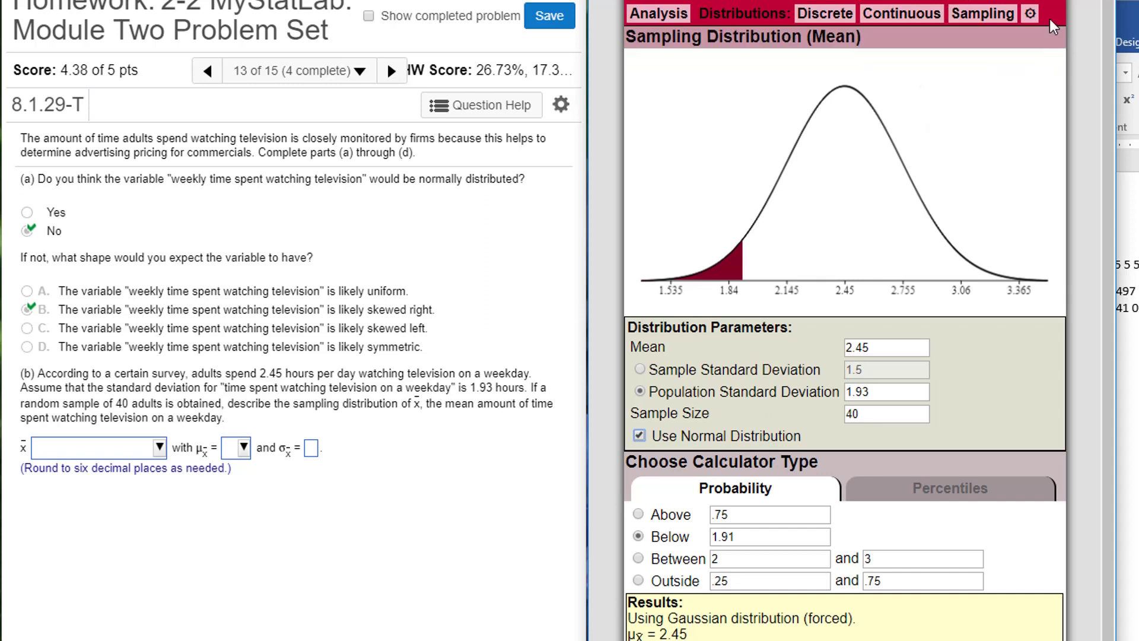
Step: Look at the calculator's precision settings and close them unchanged
left_click(1030, 13)
left_click(727, 36)
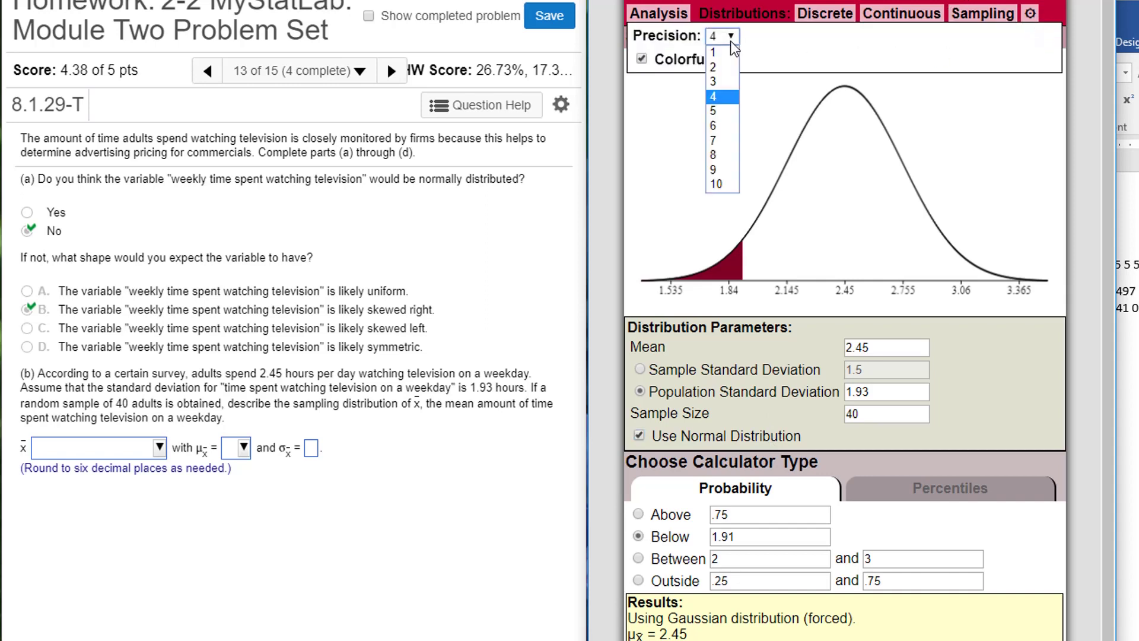
left_click(725, 125)
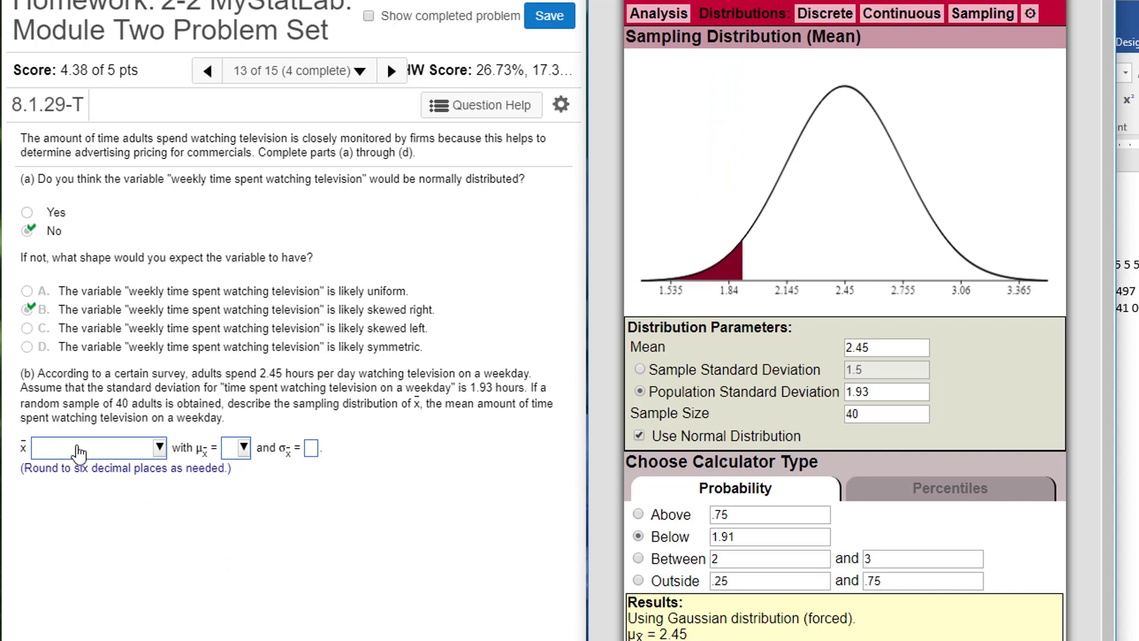
Step: Describe x̄ as approximately normal with mean 2.45 in part (b)
left_click(79, 452)
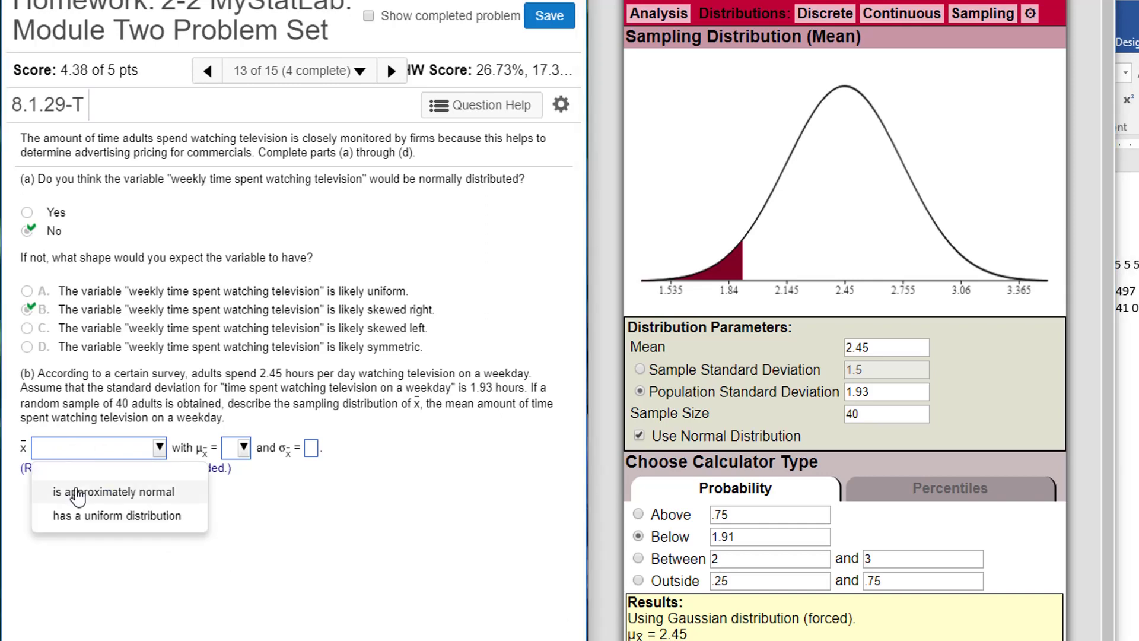
left_click(78, 497)
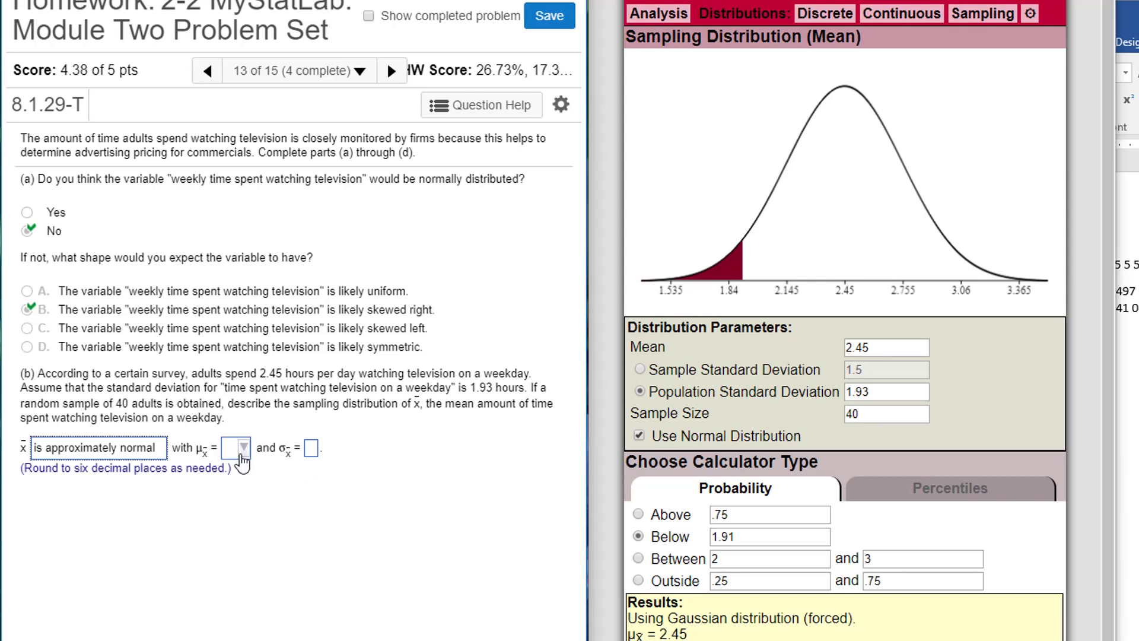
left_click(244, 453)
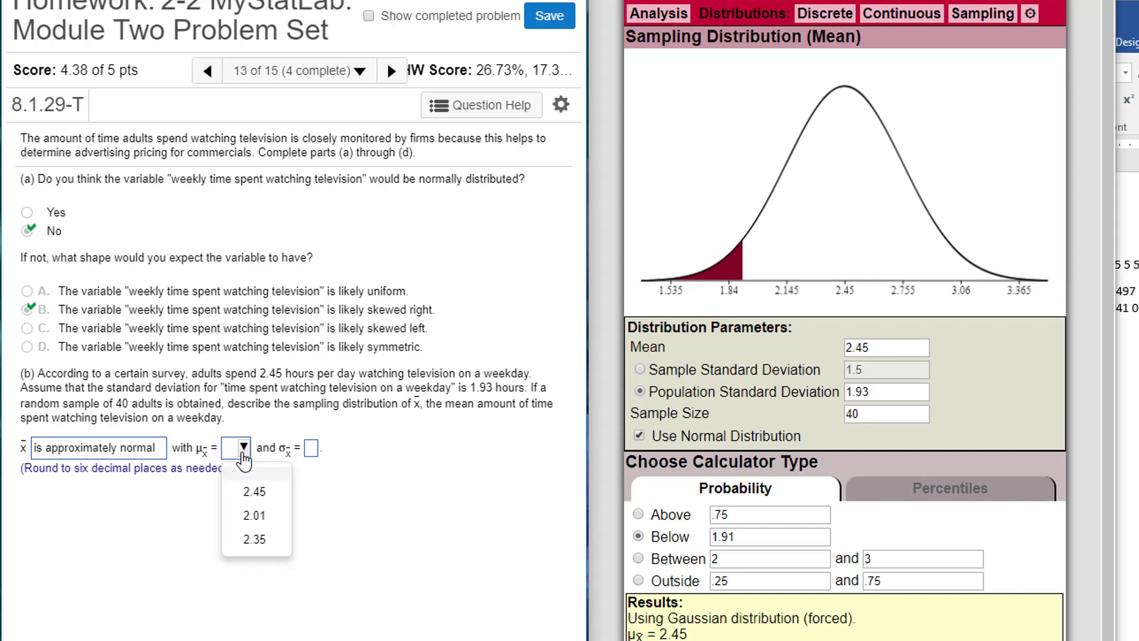
left_click(248, 493)
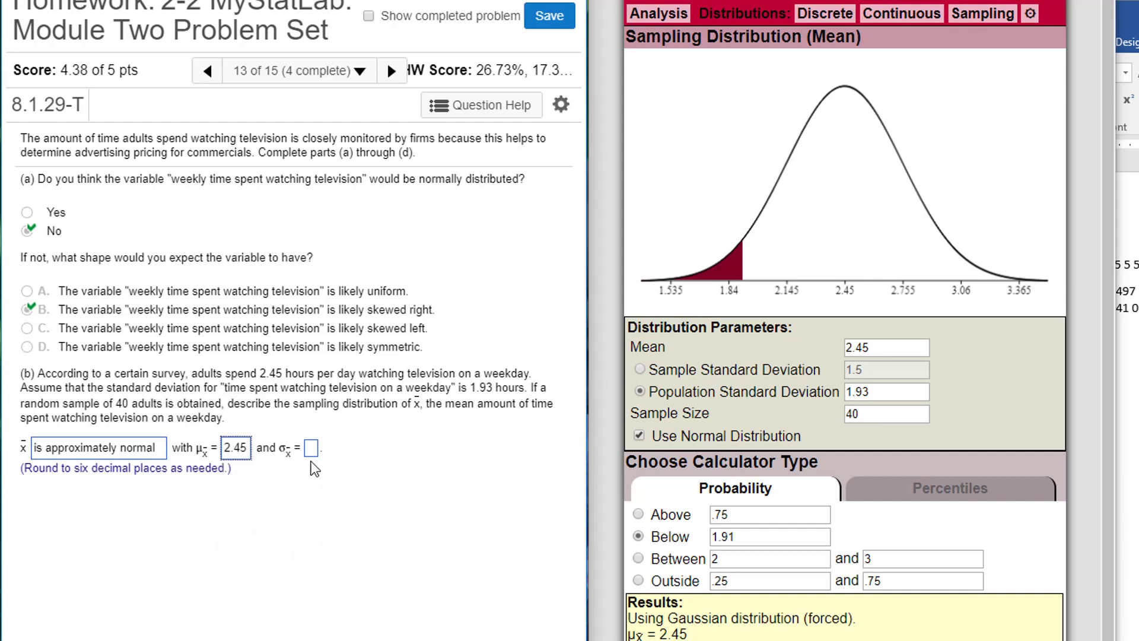
Step: Copy the calculator's standard error 0.305160 into part (b) and submit it
left_click(311, 449)
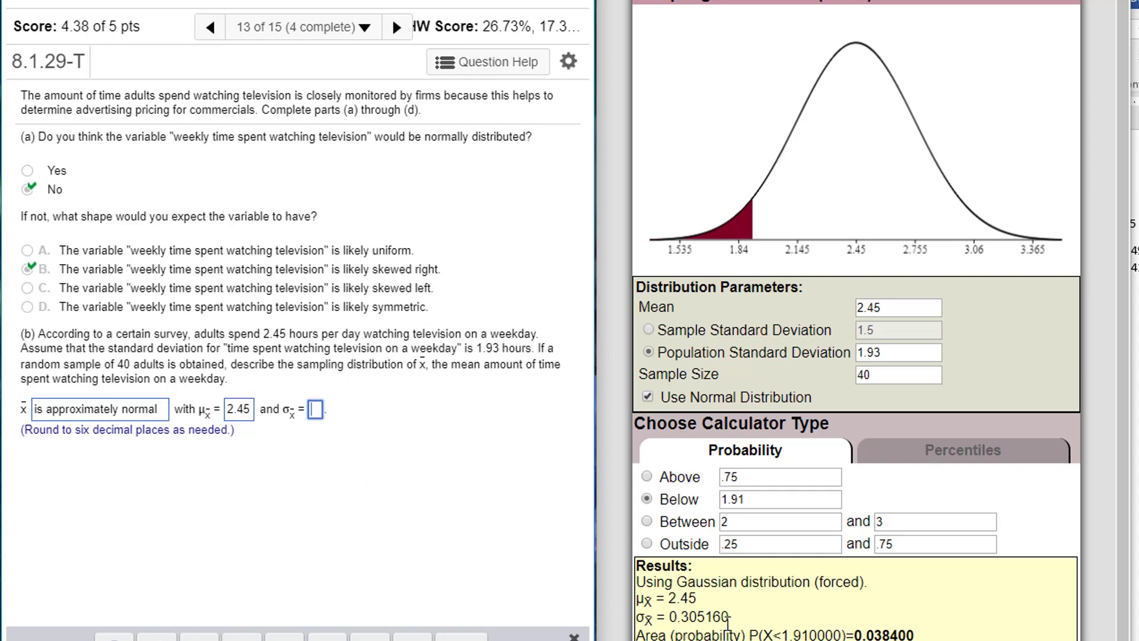
left_click(728, 618)
left_click_drag(728, 618, 669, 618)
key("ctrl+c")
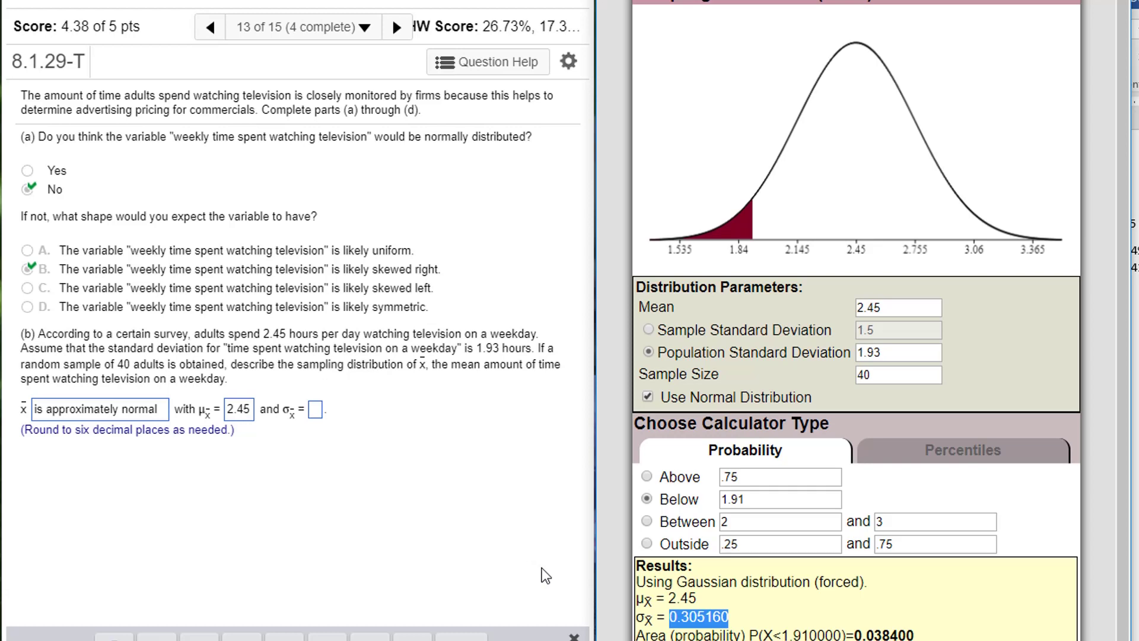
left_click(315, 410)
key("ctrl+v")
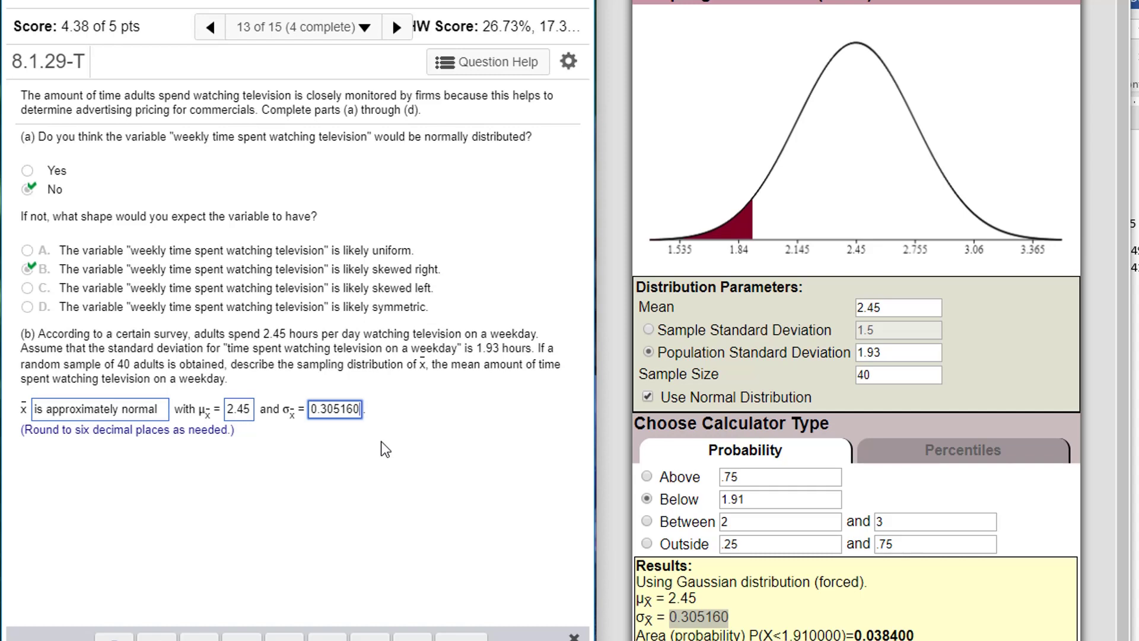
key("Return")
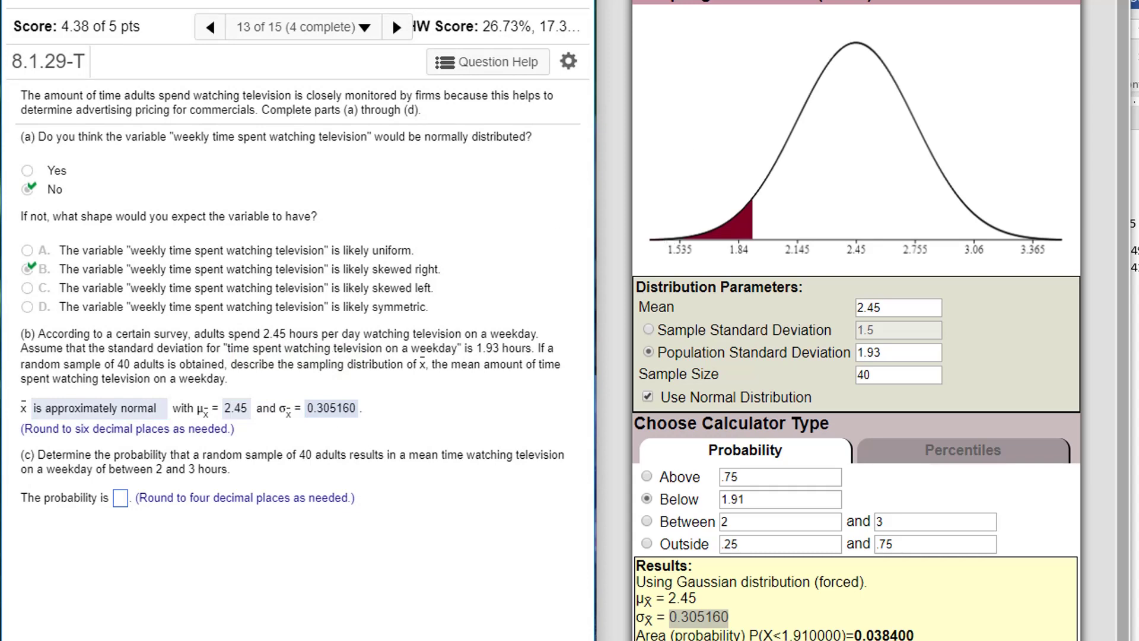
Step: Show results to four decimals and compute the probability between 2 and 3
left_click(735, 5)
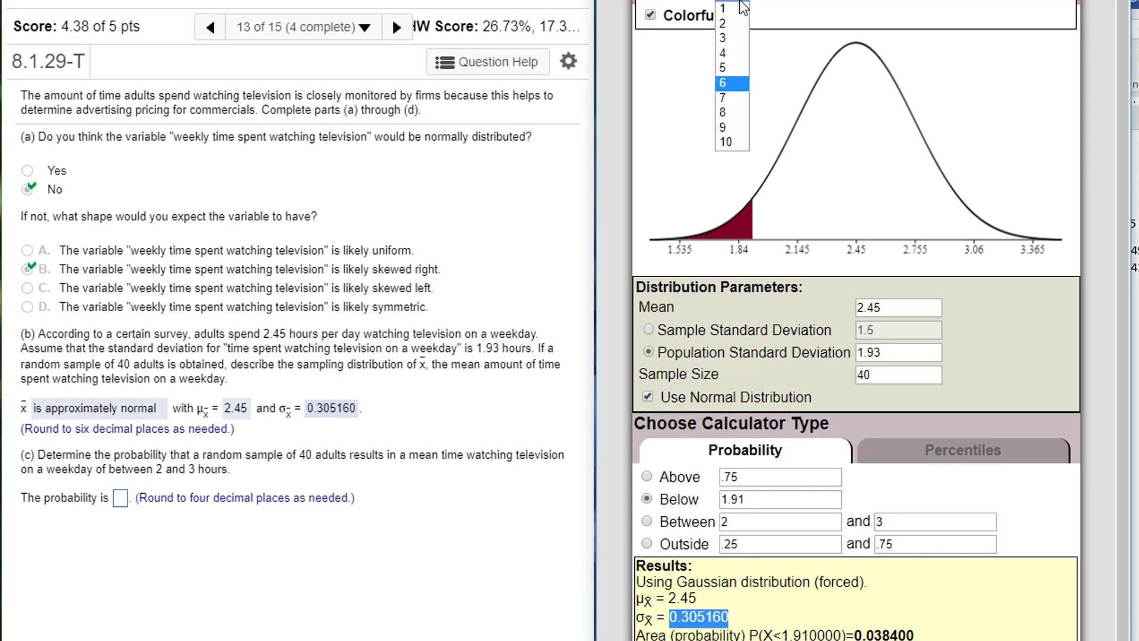
left_click(724, 61)
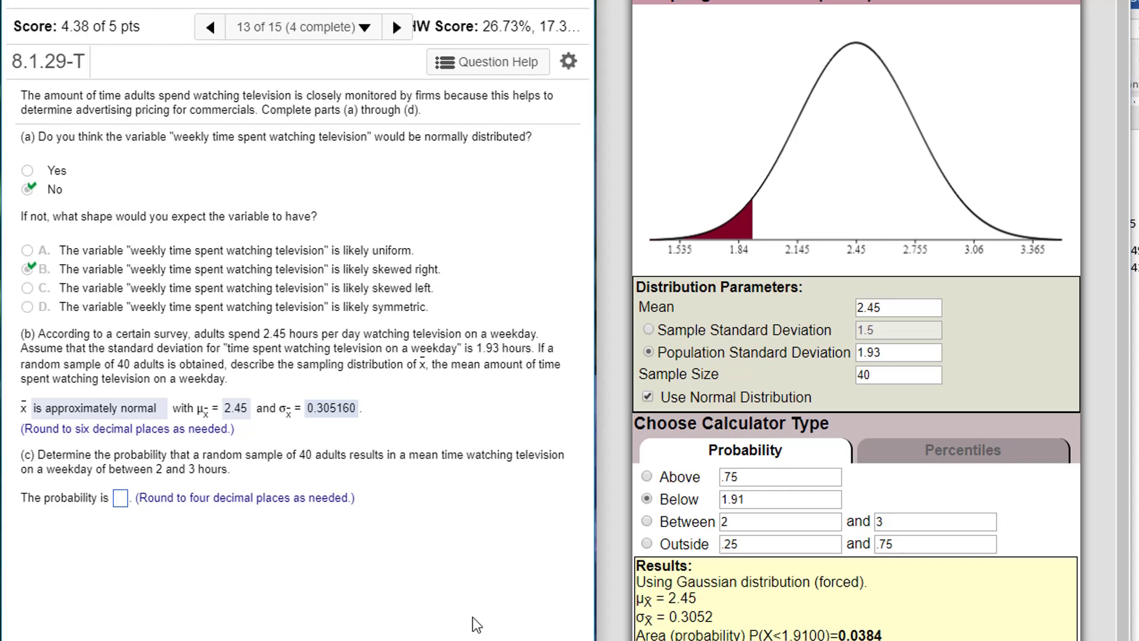
left_click(646, 522)
left_click(824, 522)
left_click(902, 522)
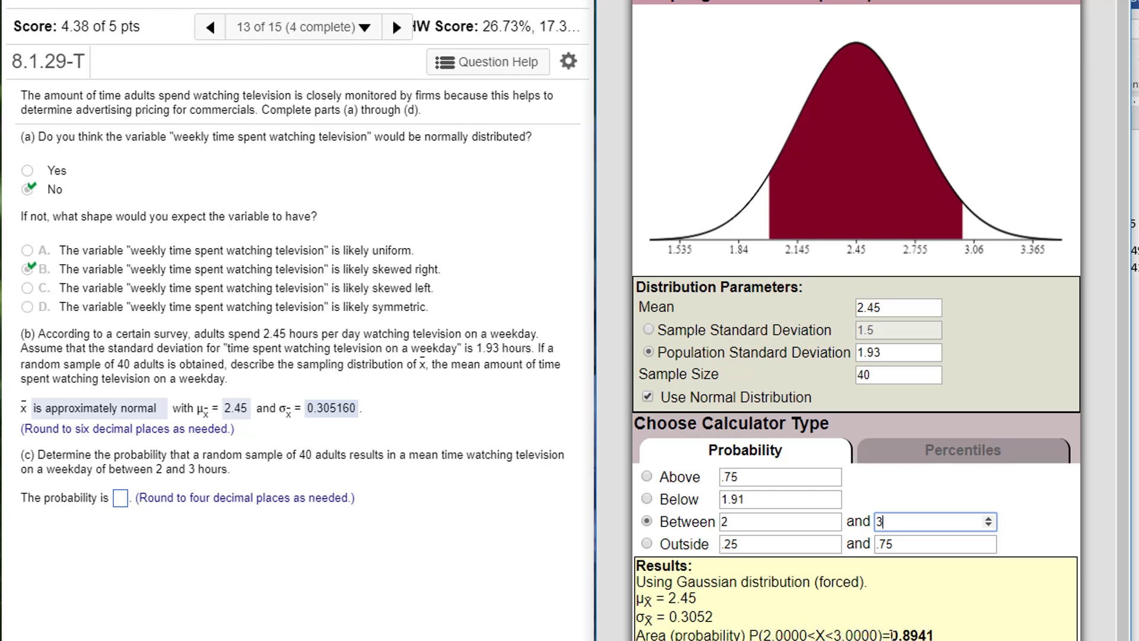
Step: Copy the 0.8941 result into the part (c) probability box
left_click_drag(890, 633, 936, 633)
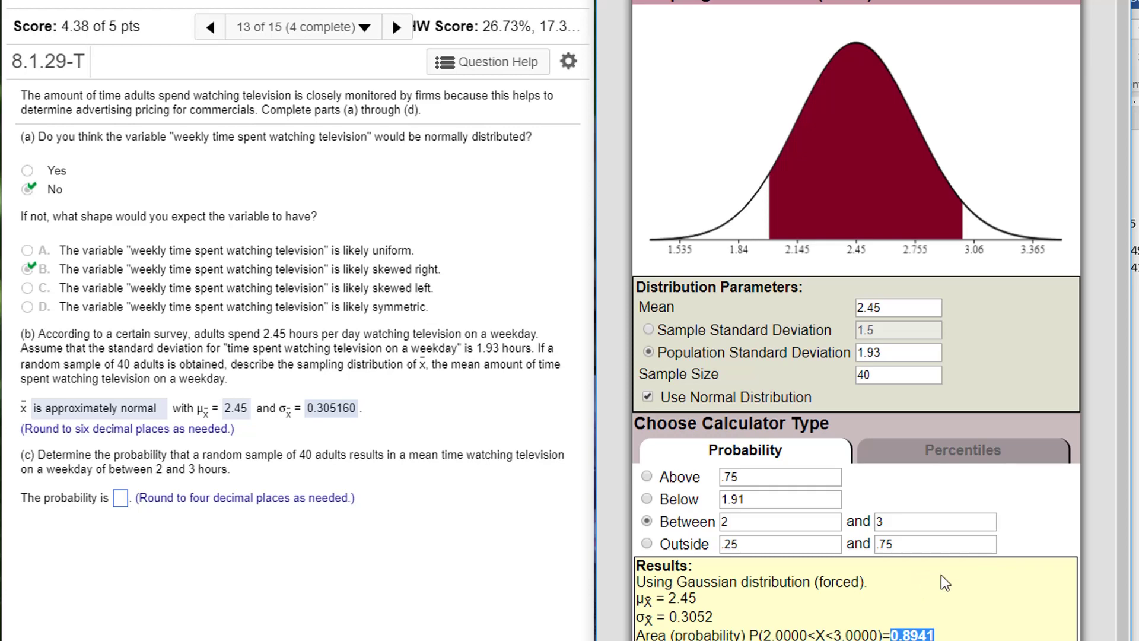
left_click(820, 633)
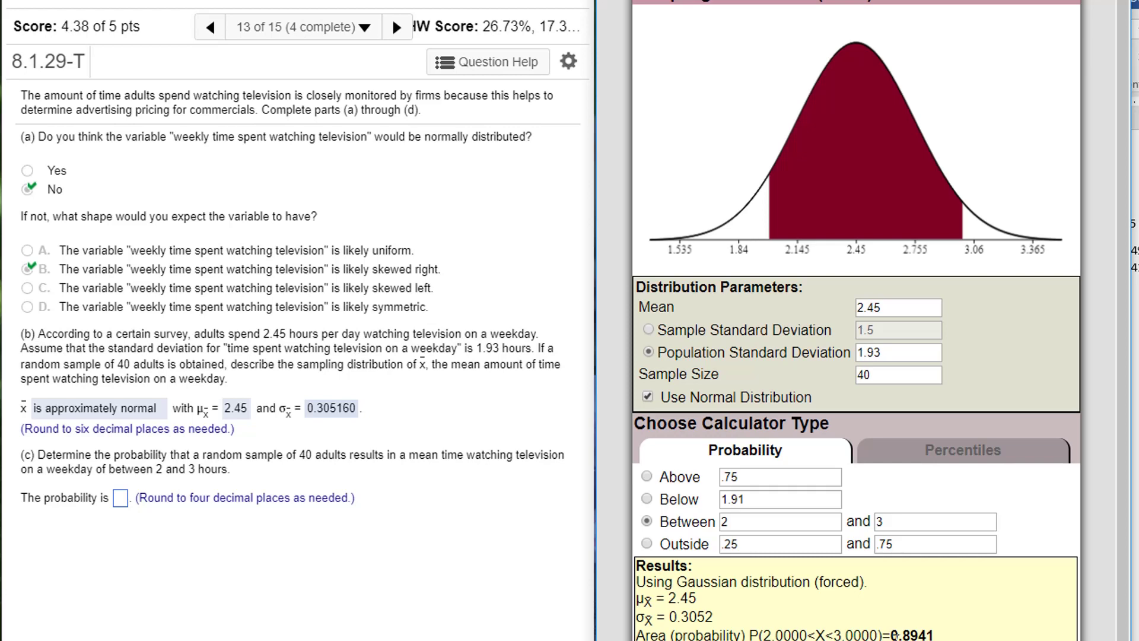
double_click(911, 634)
key("ctrl+c")
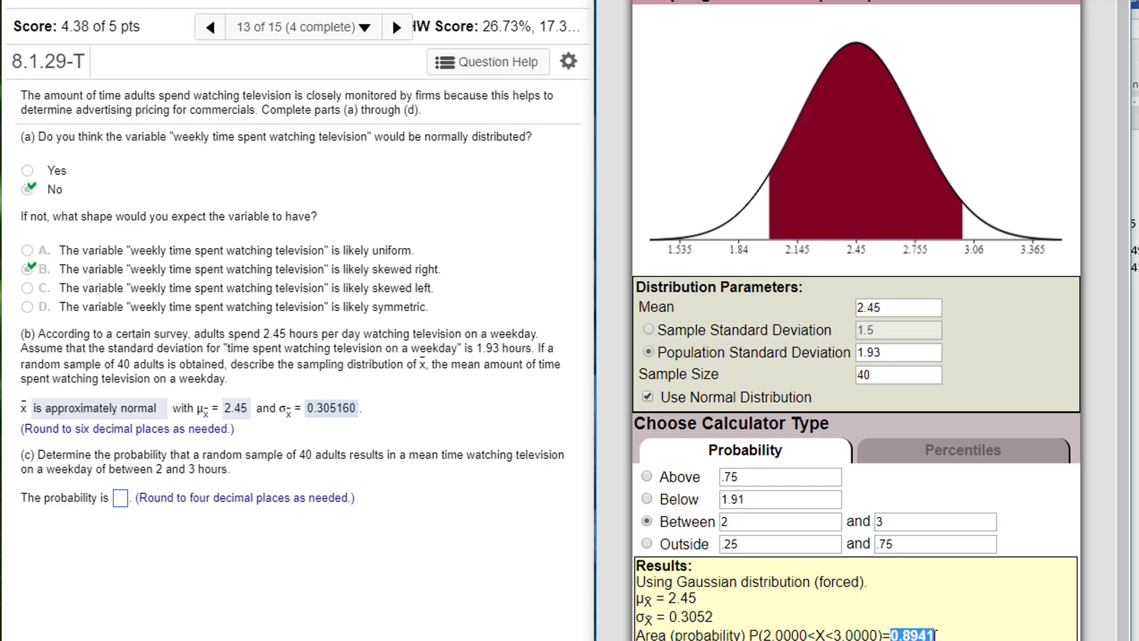
left_click(120, 498)
key("ctrl+v")
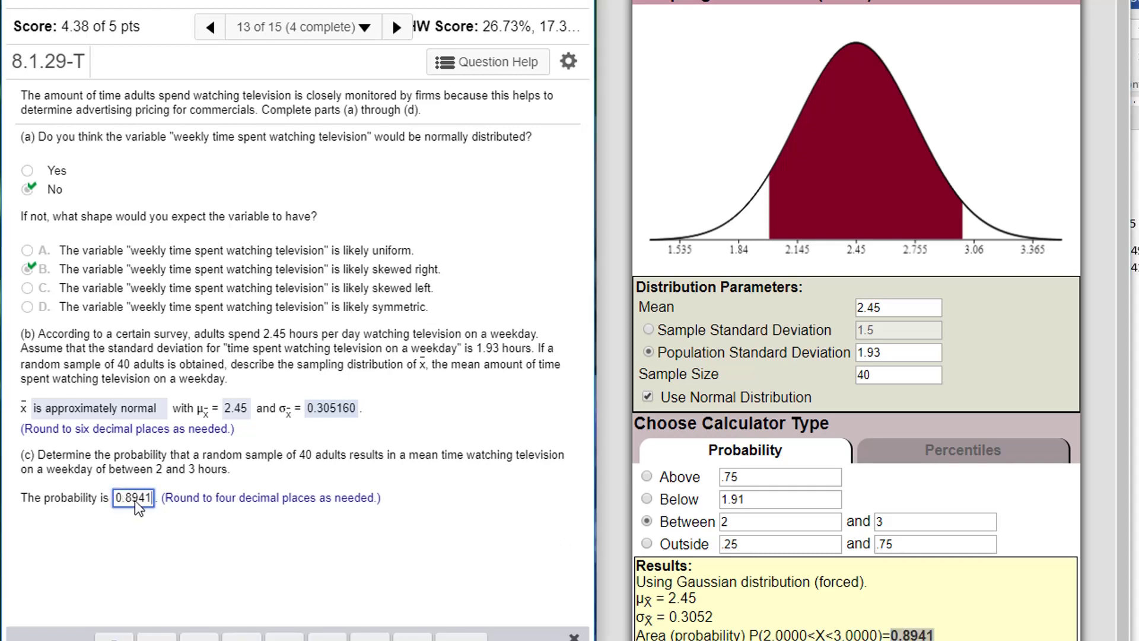
Step: Submit 0.8941 as the part (c) probability
key("Return")
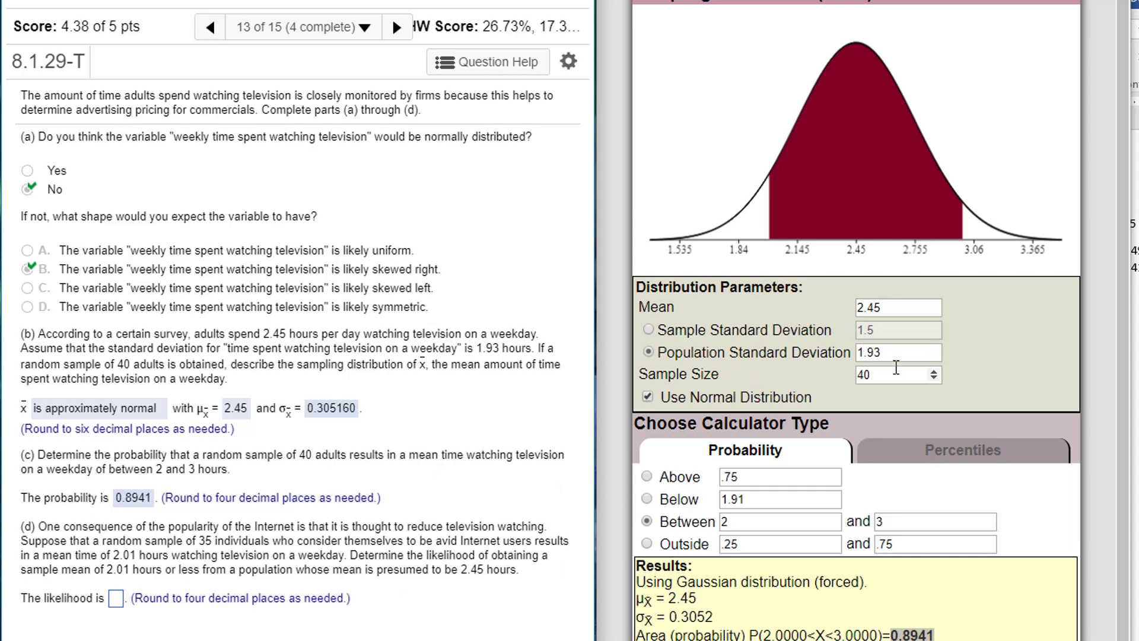
Step: Change the sample size to 35 and compute the probability below 2.01
left_click_drag(890, 375, 835, 382)
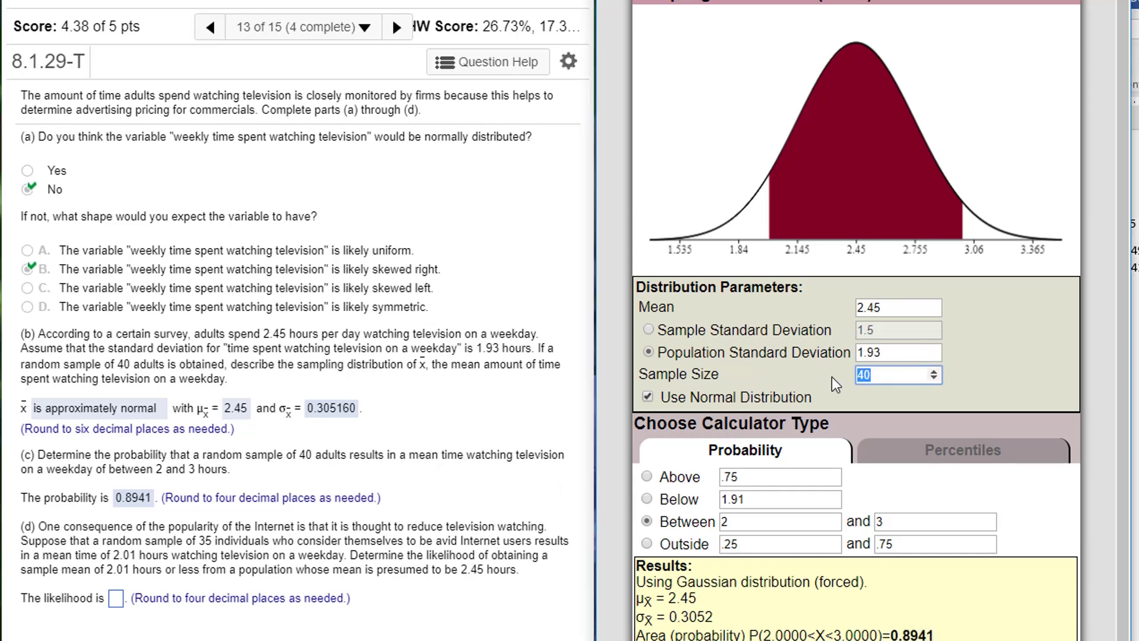
type("35")
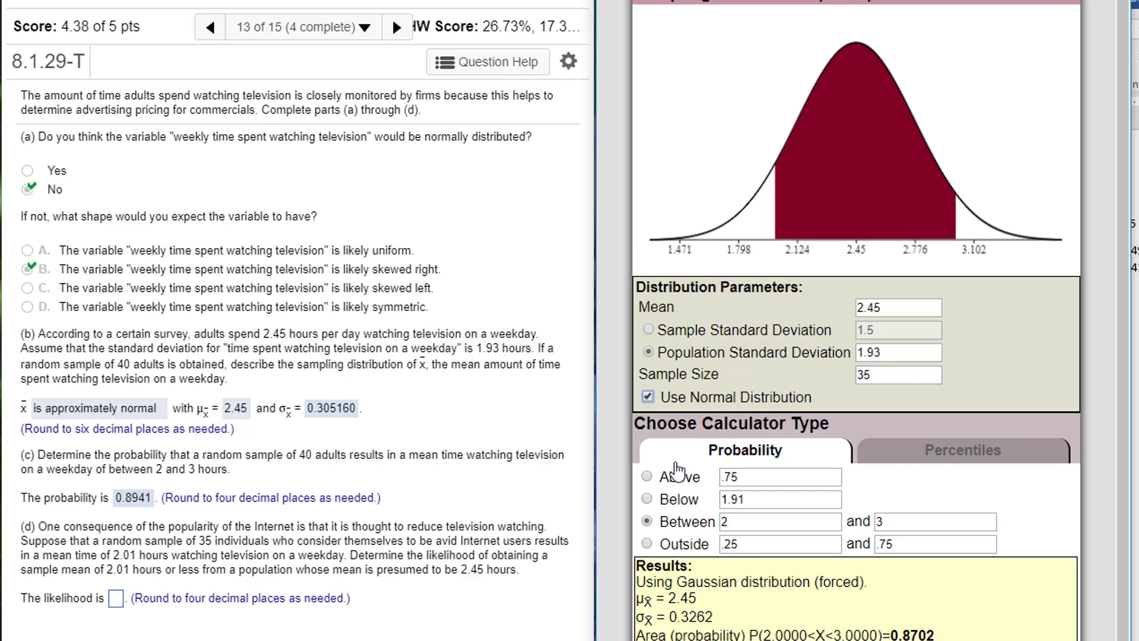
left_click(646, 499)
left_click_drag(771, 499, 697, 501)
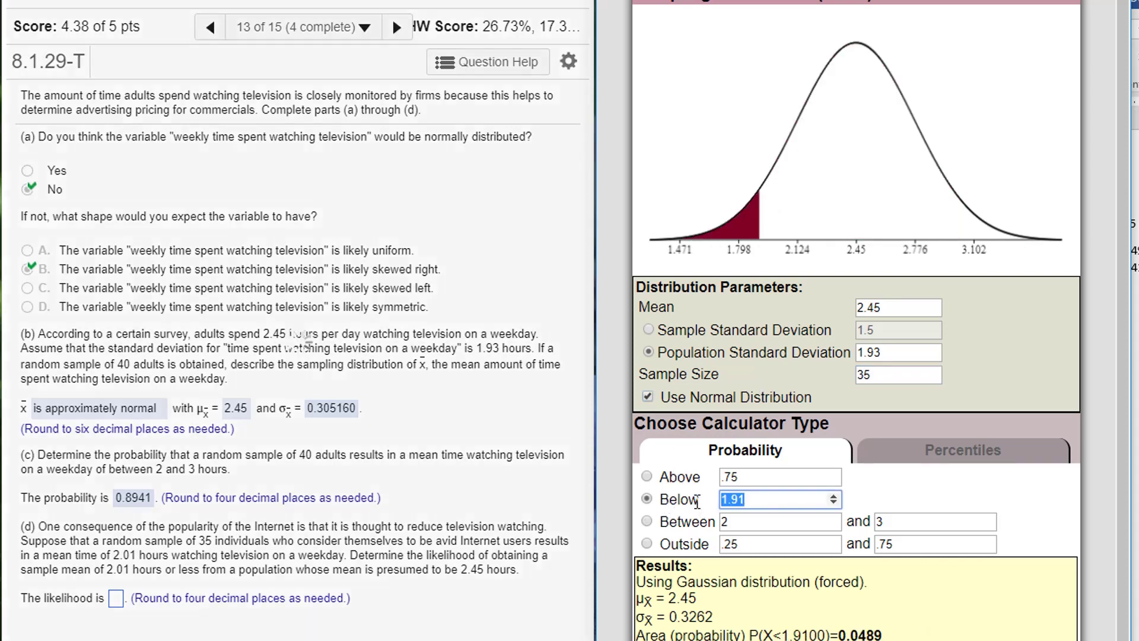
type("2.01")
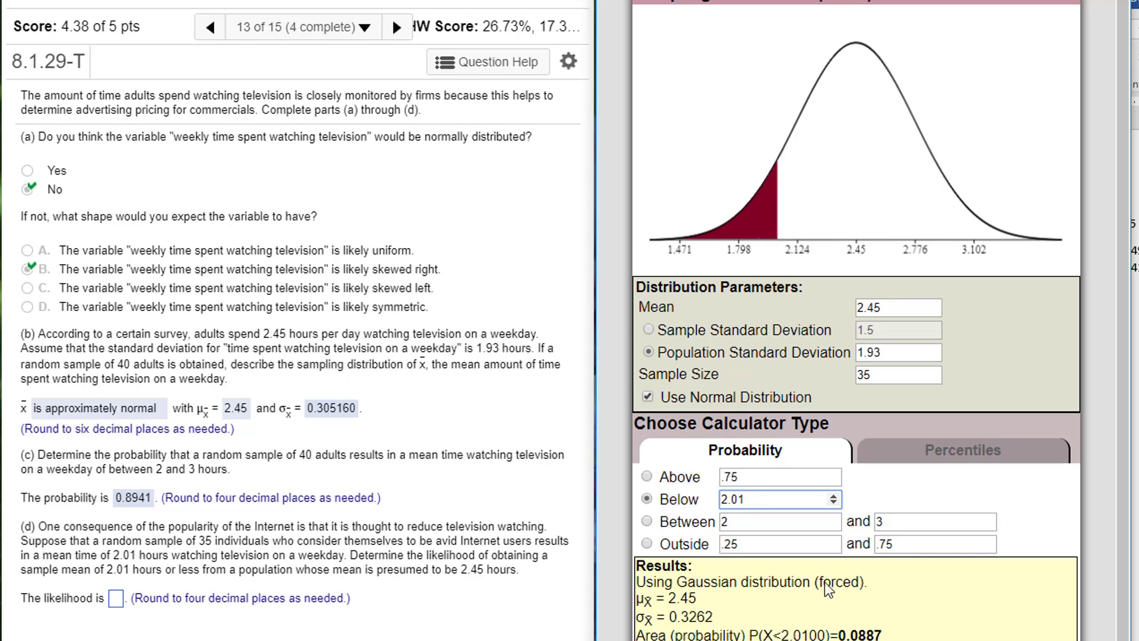
Step: Paste the 0.0887 result into part (d)'s likelihood box and submit it
left_click_drag(880, 634, 841, 635)
key("ctrl+c")
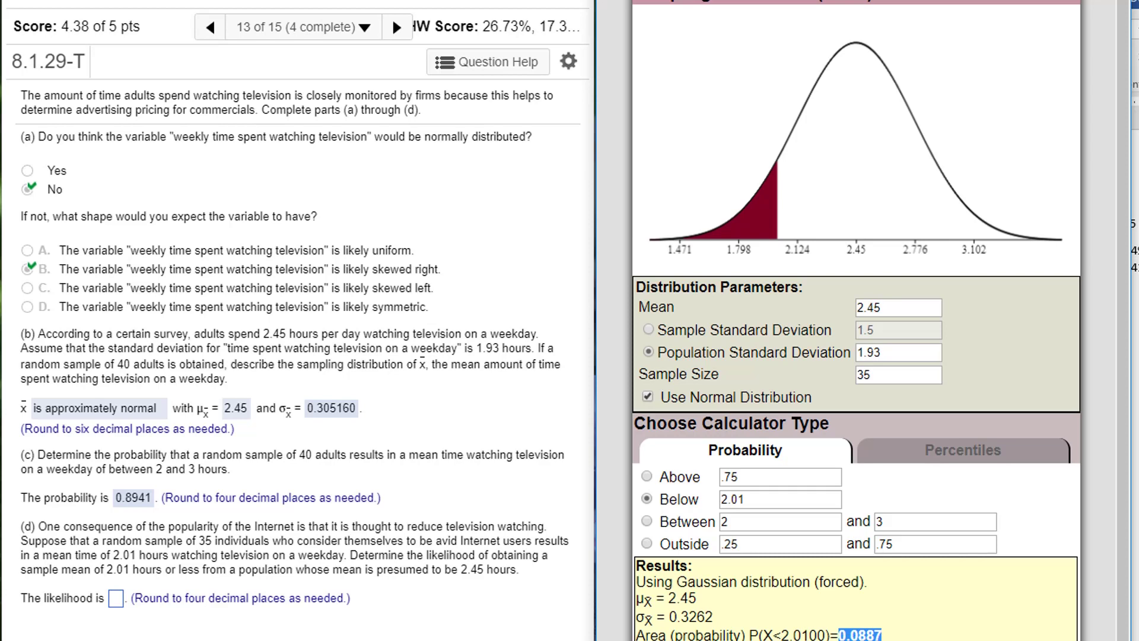
left_click(116, 598)
key("ctrl+v")
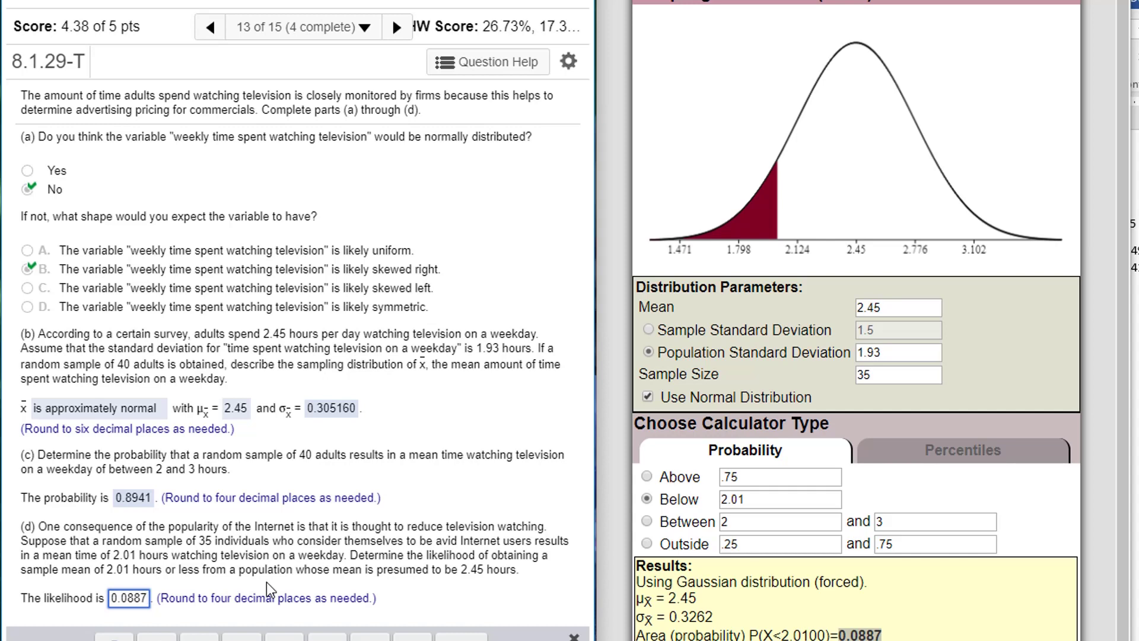
key("Return")
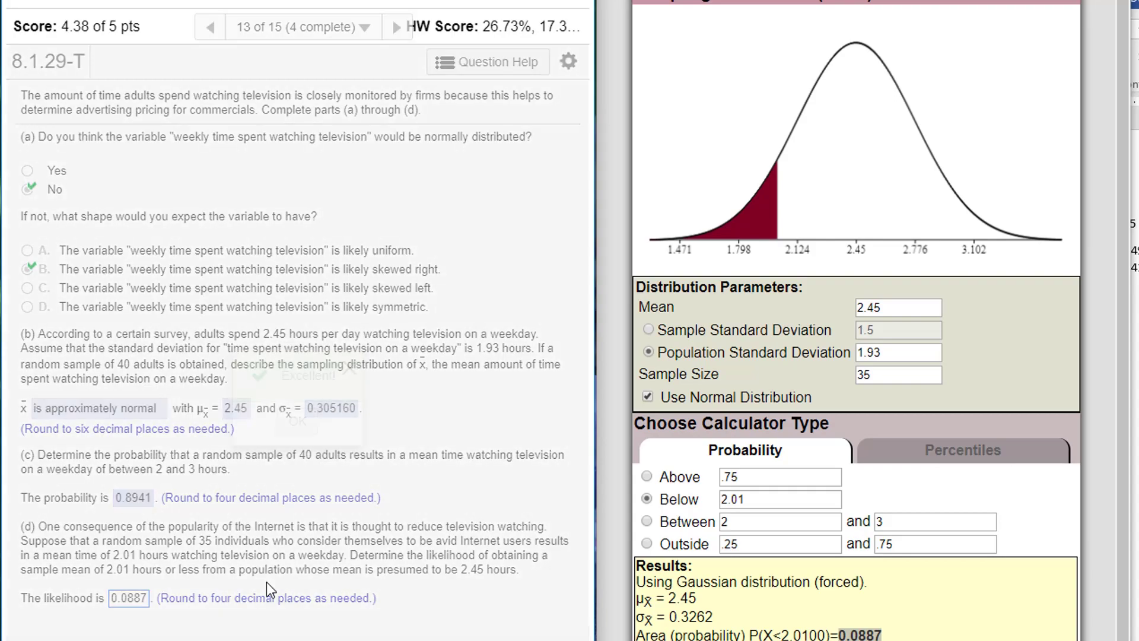